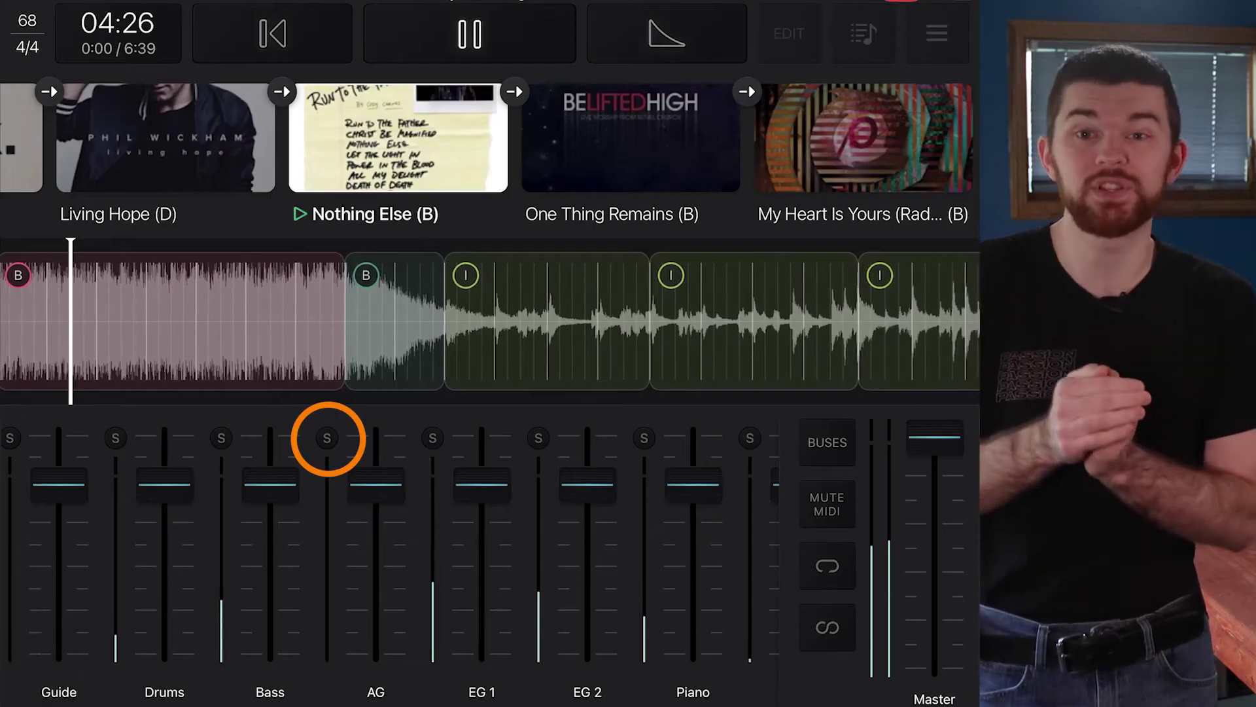
Solo the EG 1 guitar stem of Nothing Else (B), moving the solo off AG.
left_click(328, 438)
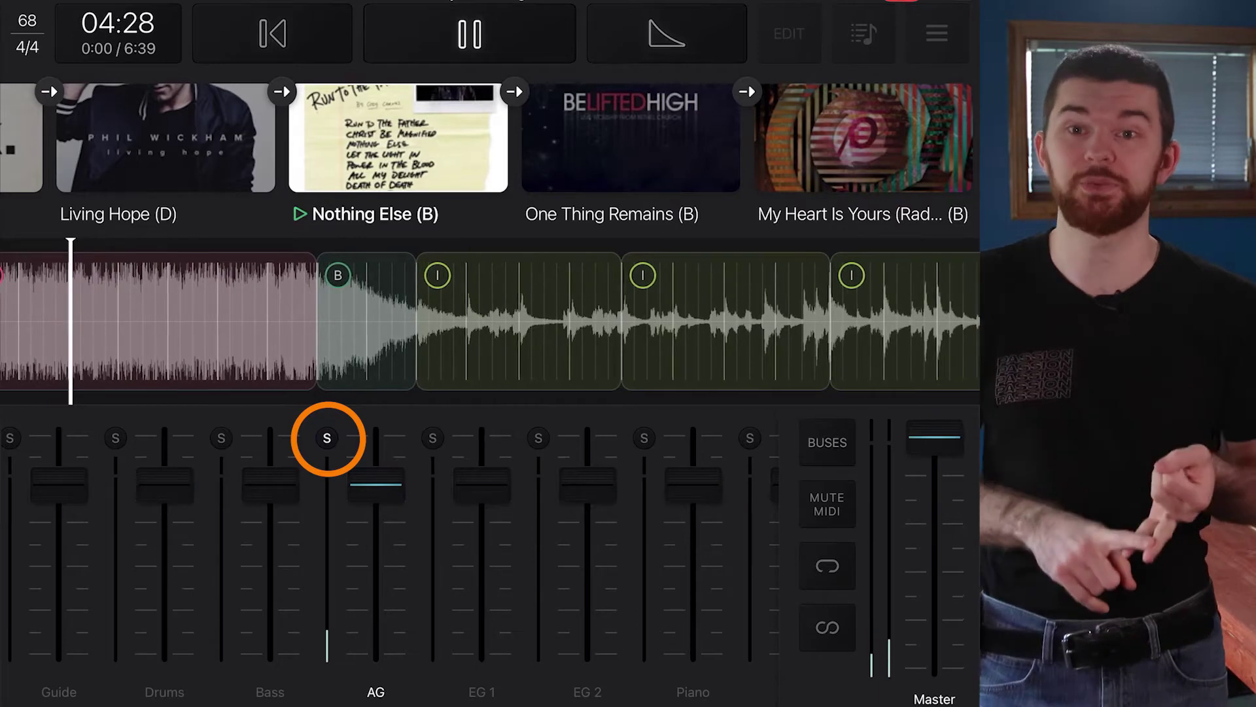
left_click(433, 438)
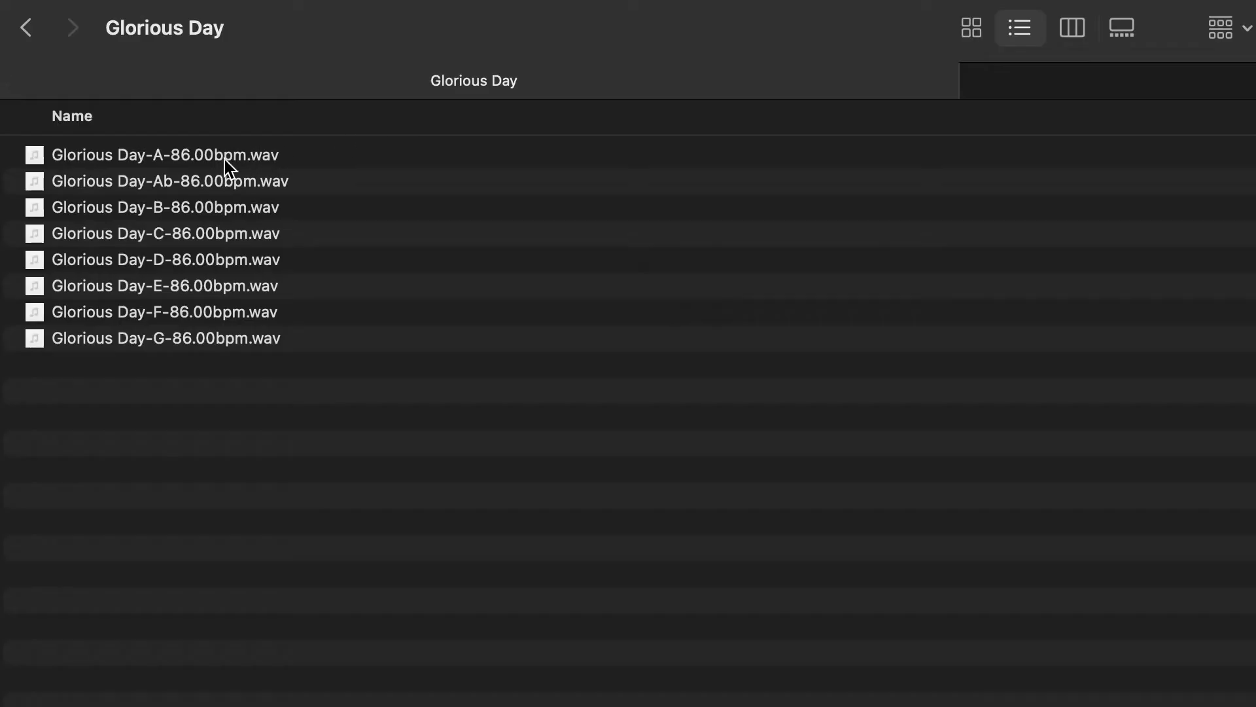
Select the key-A Glorious Day 86 bpm WAV and step down through each key's version.
left_click(221, 155)
key("Down")
key("Down")
key("Down")
key("Down")
key("Down")
key("Down")
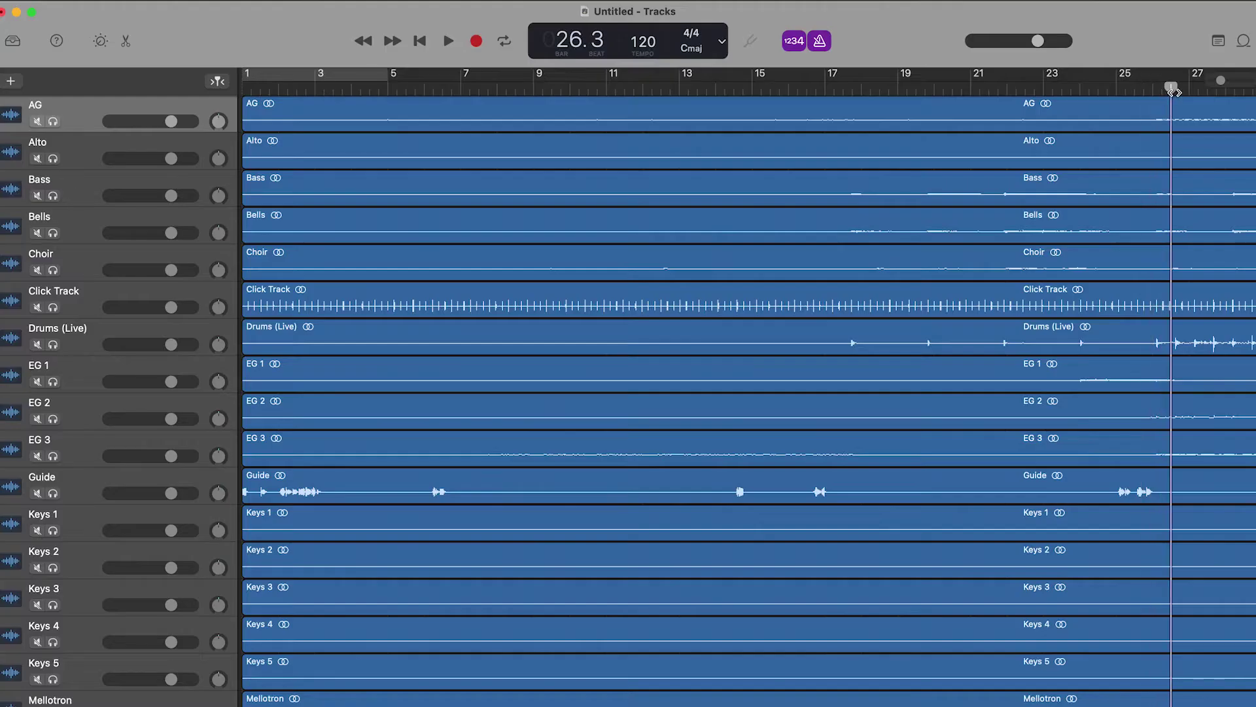
Zoom the ruler out so the full arrangement of all stems is visible.
left_click_drag(1221, 81, 1221, 82)
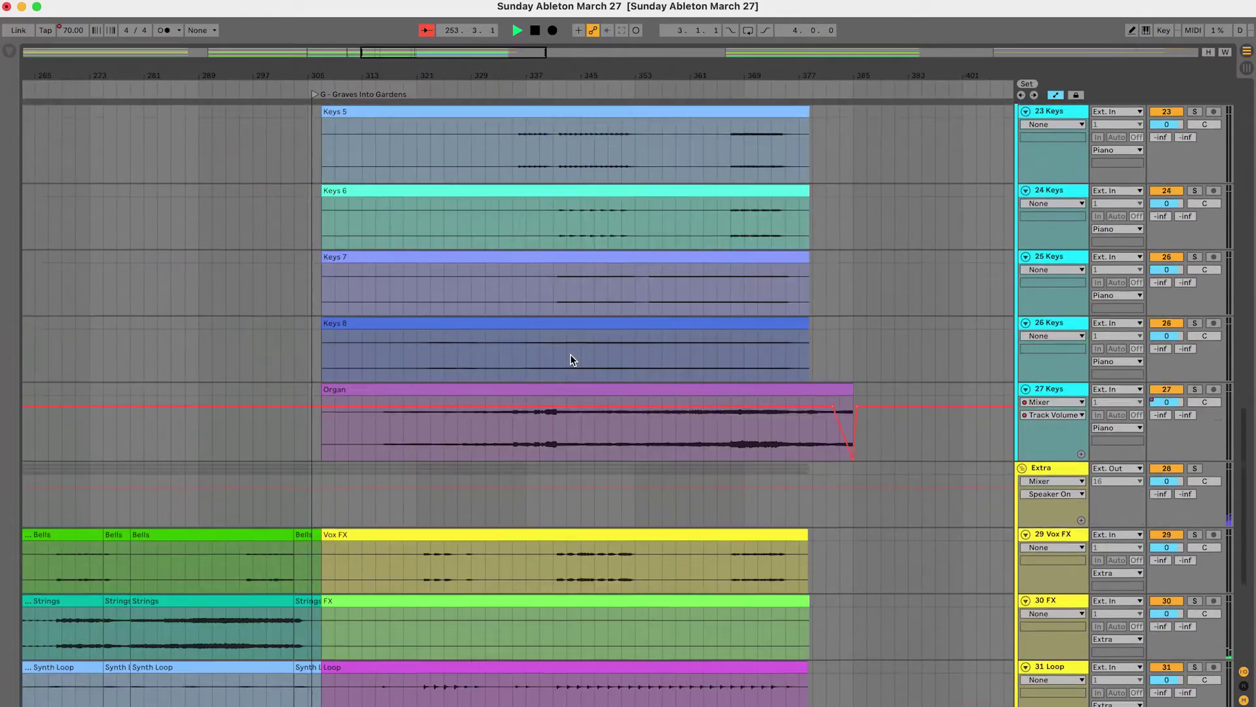
Inspect the Lyric Cues clip's MIDI notes at the top tracks, then solo the Click Track.
scroll(570, 359, "up", 20)
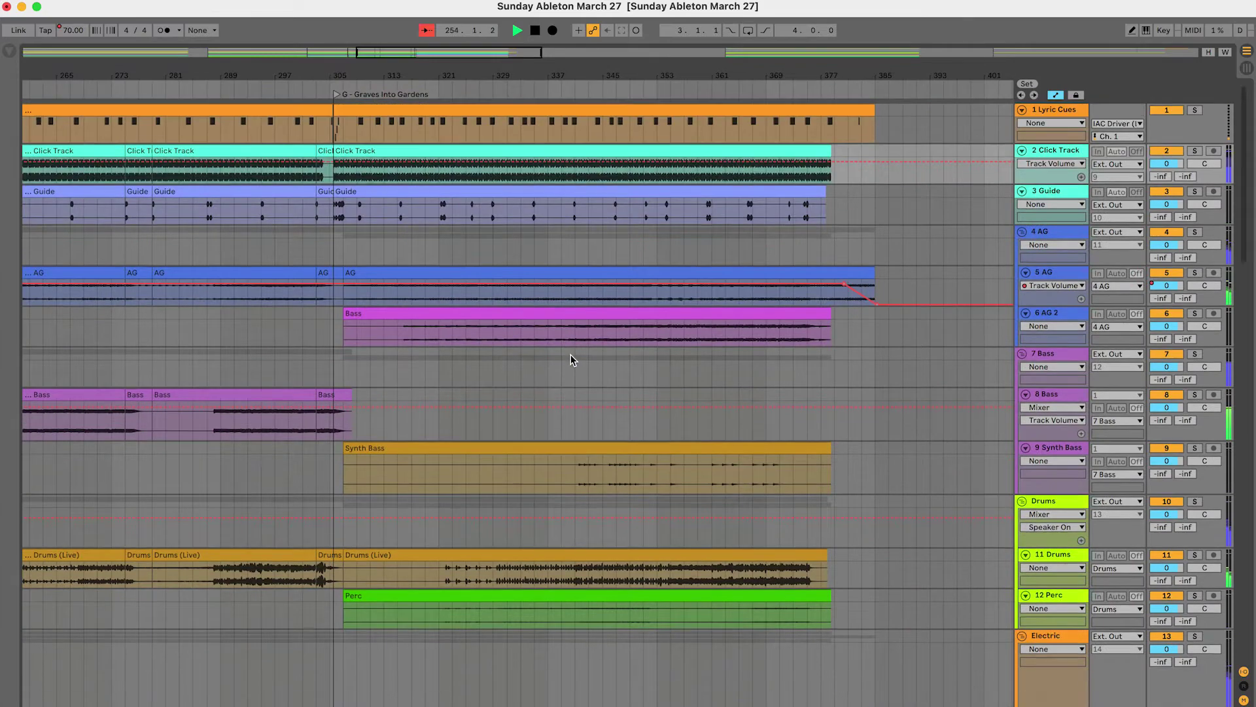
scroll(570, 359, "left", 10)
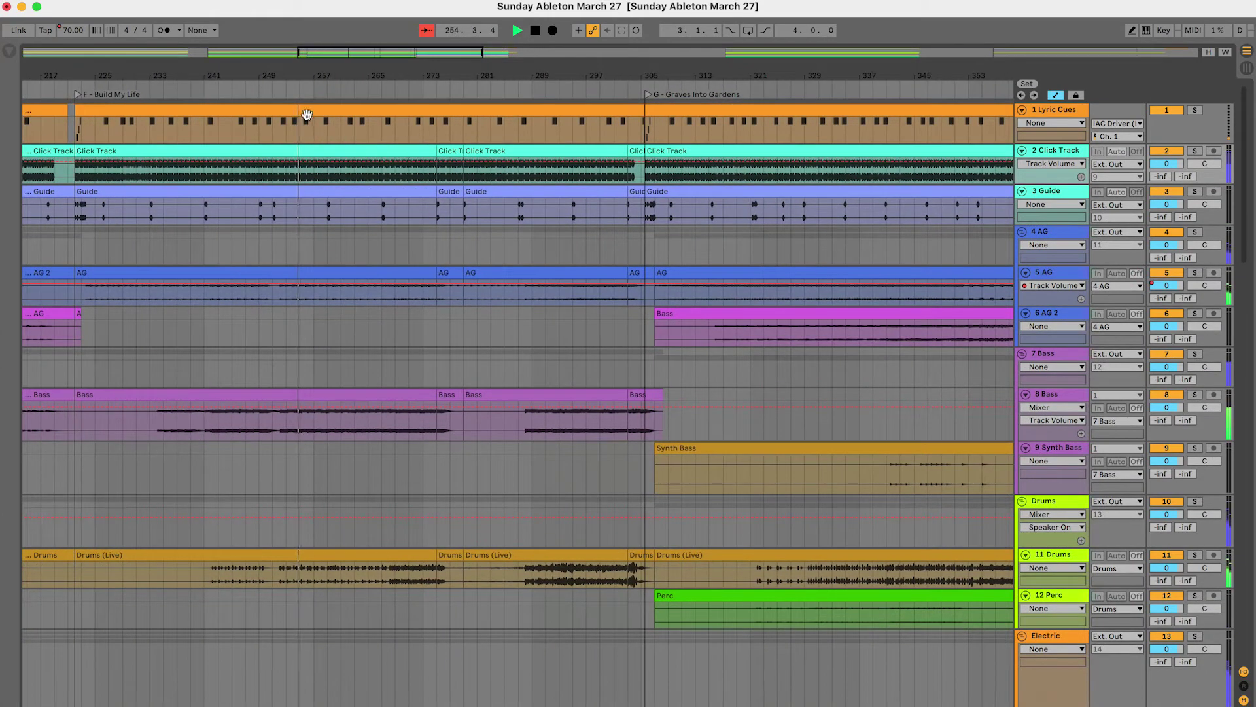
double_click(306, 115)
key("super+alt+l")
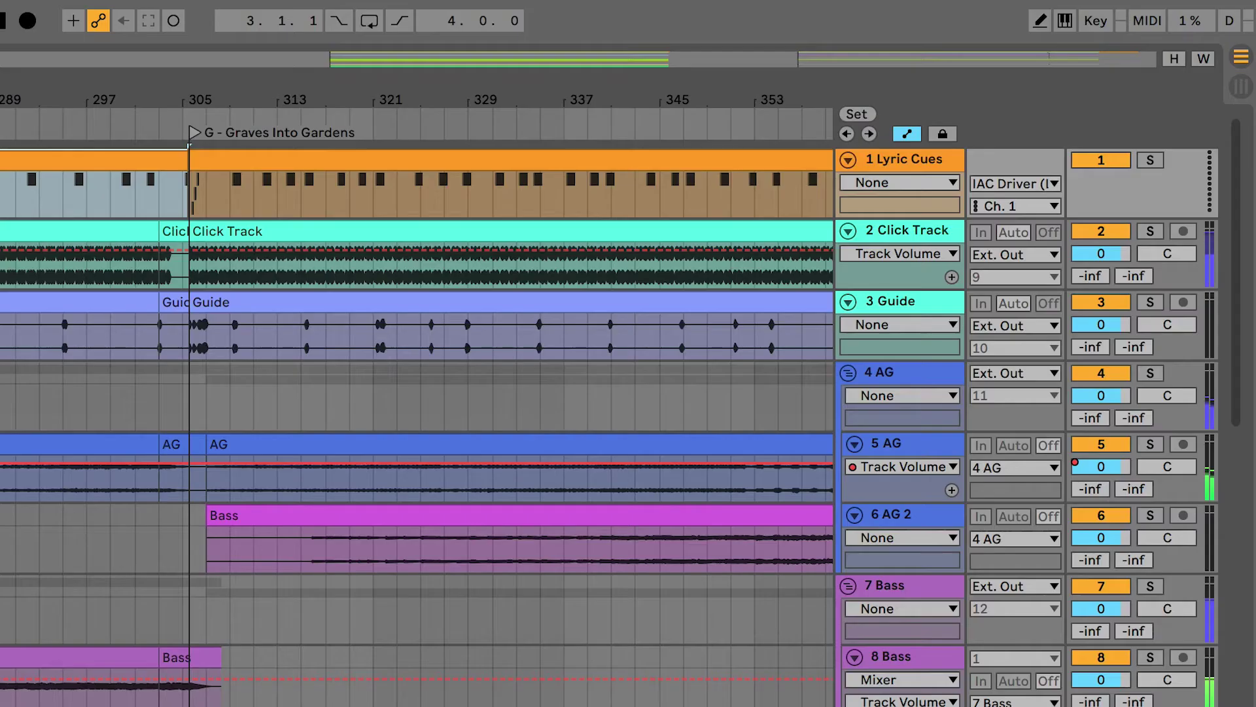
left_click(1101, 231)
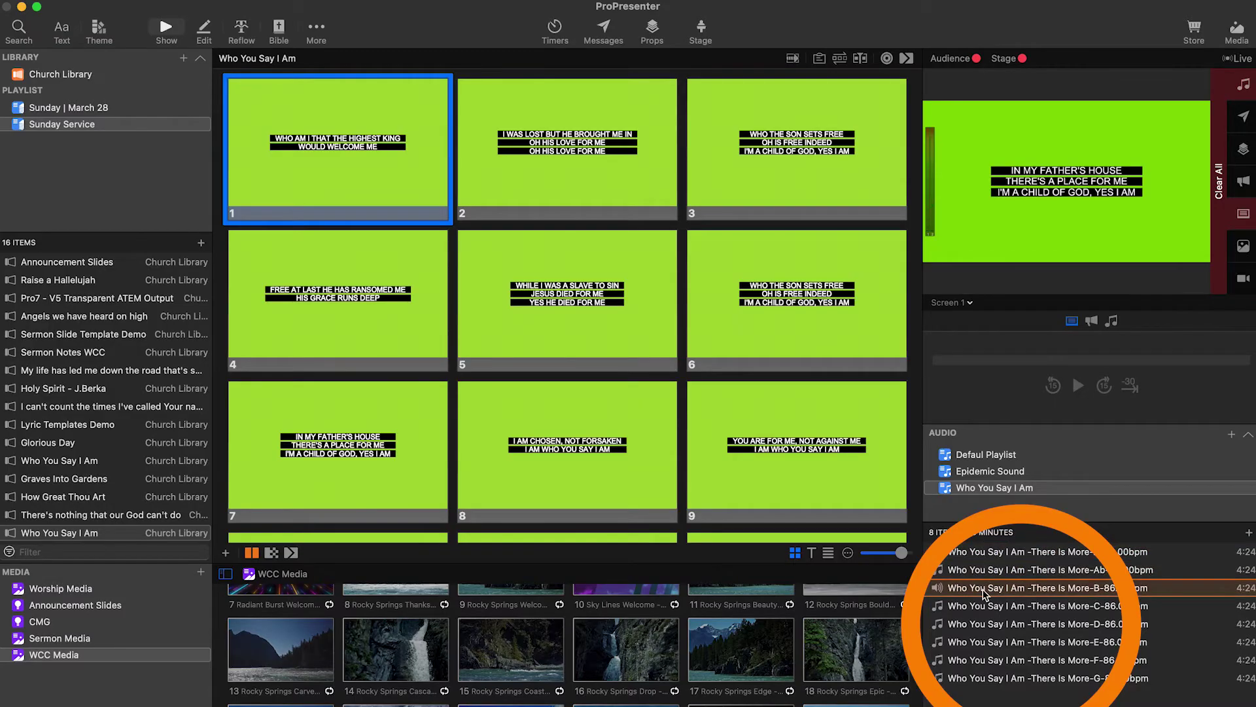
Audition the key C, D and G versions in the Who You Say I Am playlist.
left_click(985, 610)
left_click(984, 625)
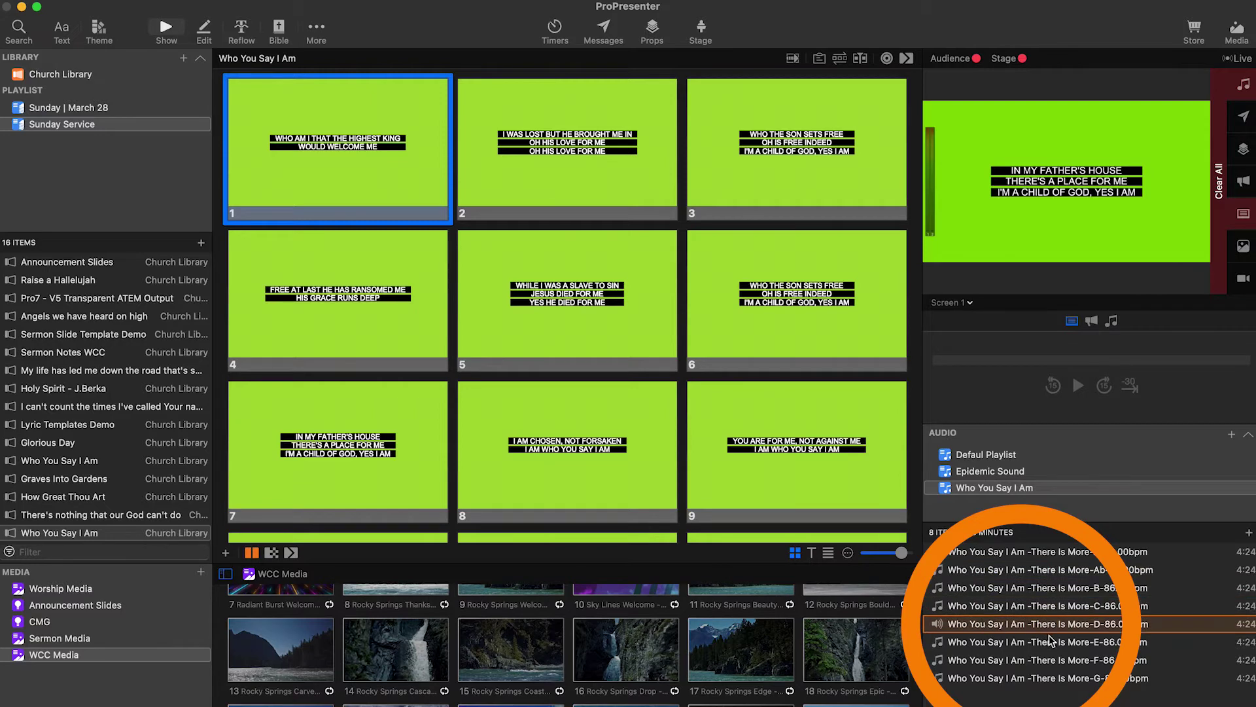
left_click(1100, 643)
left_click(1101, 661)
left_click(1103, 679)
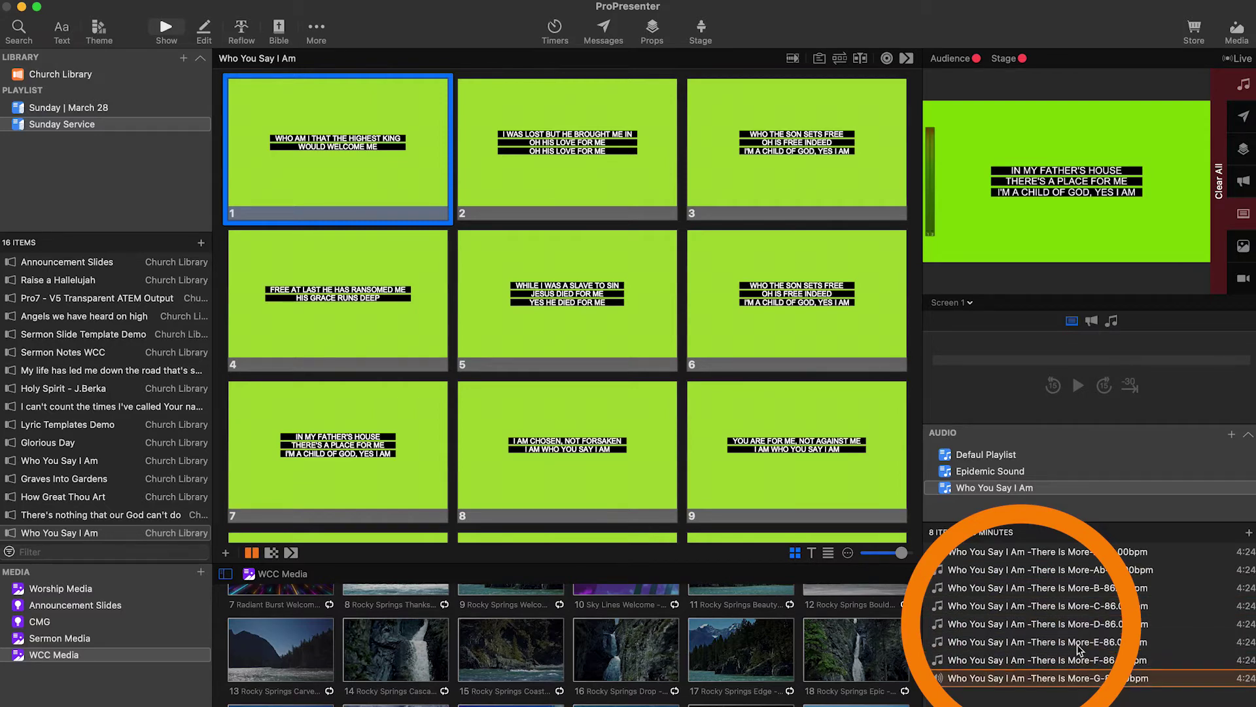
Attach the key-A track to slide 1, put it live and advance through the lyrics.
left_click_drag(993, 550, 386, 185)
left_click(364, 184)
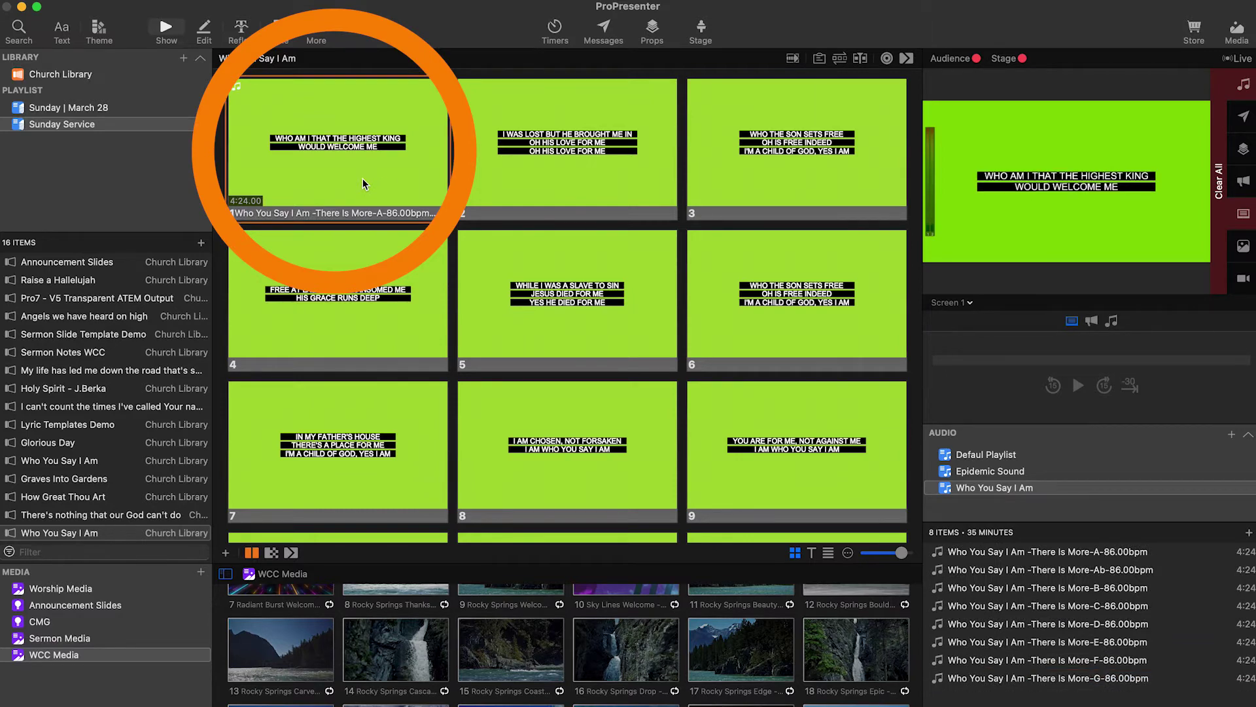
key("Right")
key("Right")
key("Right")
key("Right")
key("Right")
key("Right")
key("Right")
key("Right")
key("Right")
key("Right")
key("Right")
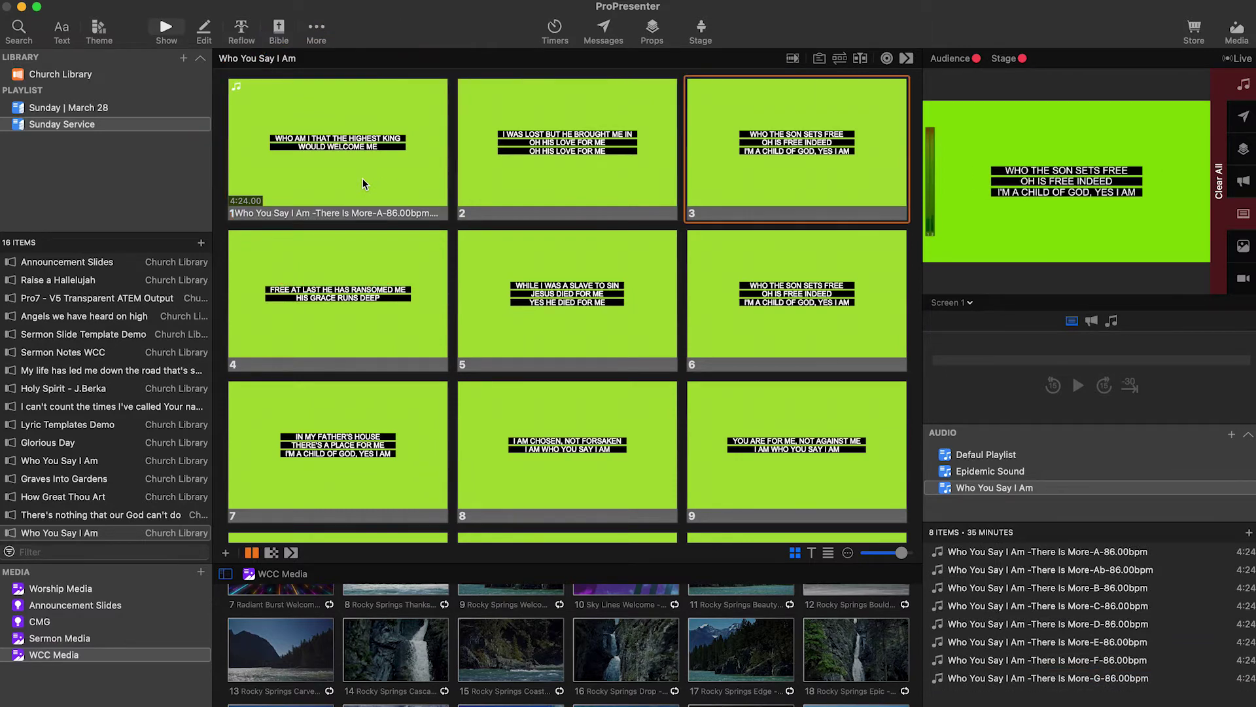
key("Right")
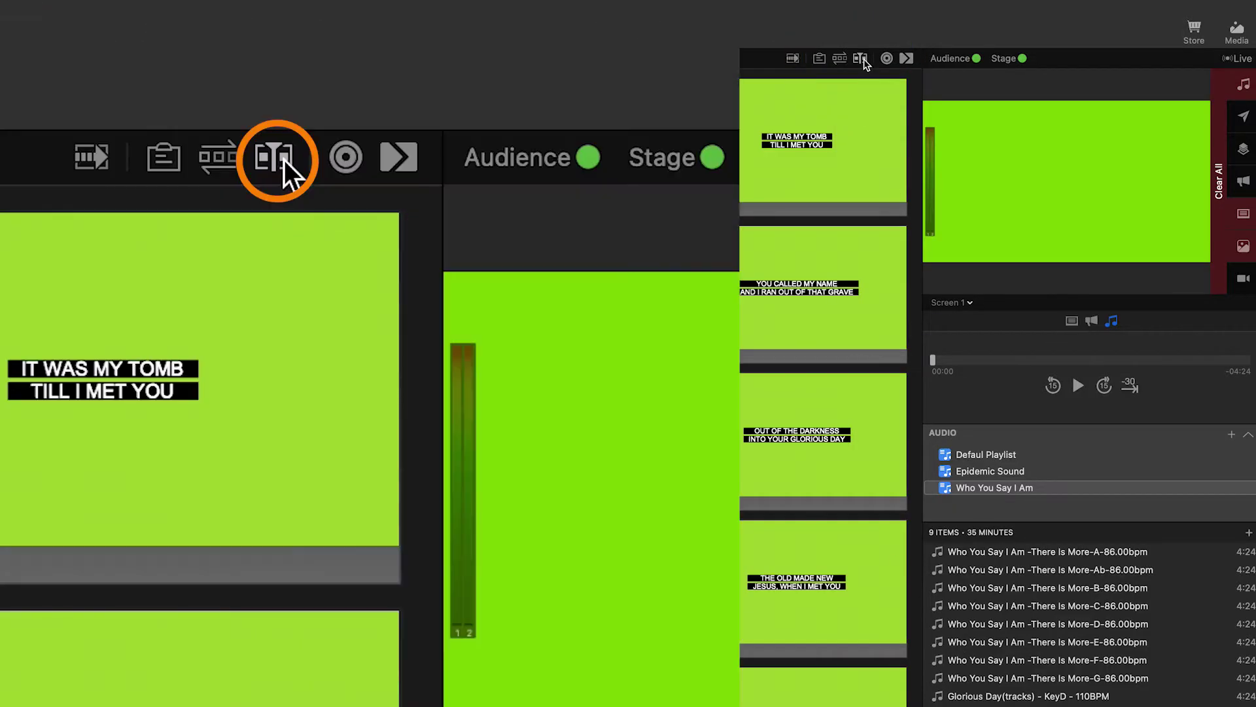
Show the timeline, place the Glorious Day backing track on it and start recording.
left_click(860, 59)
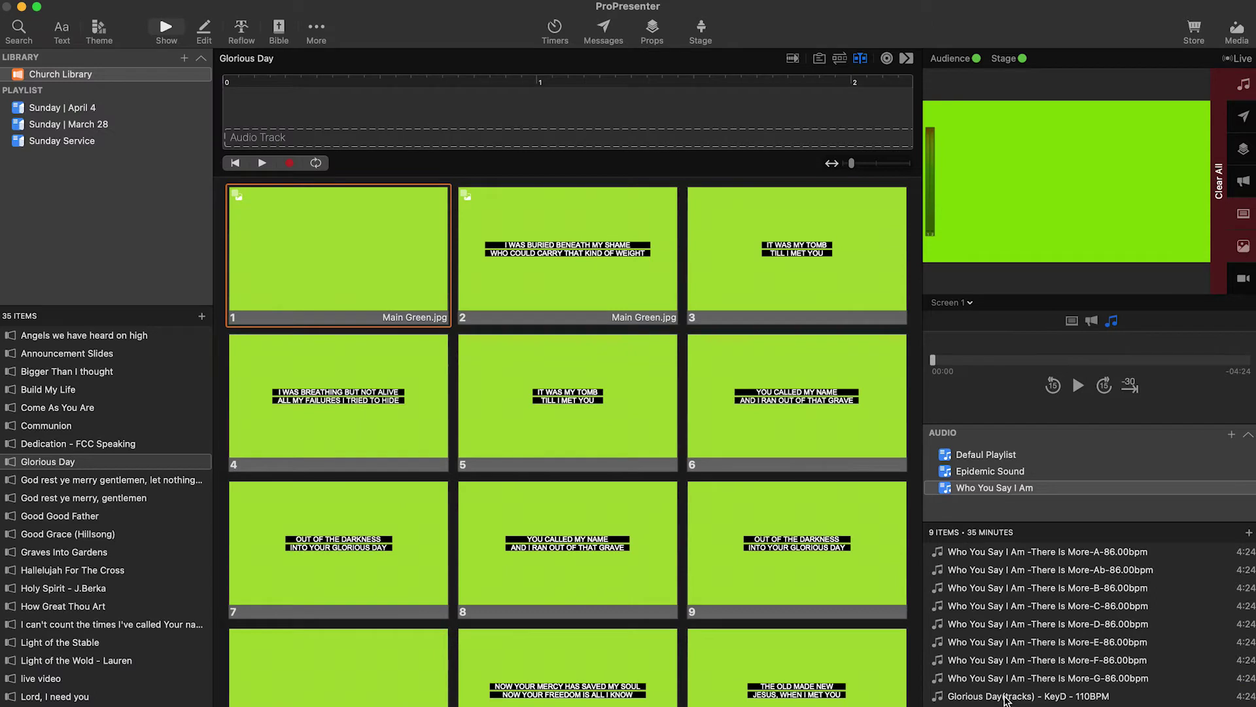
left_click_drag(1008, 695, 363, 138)
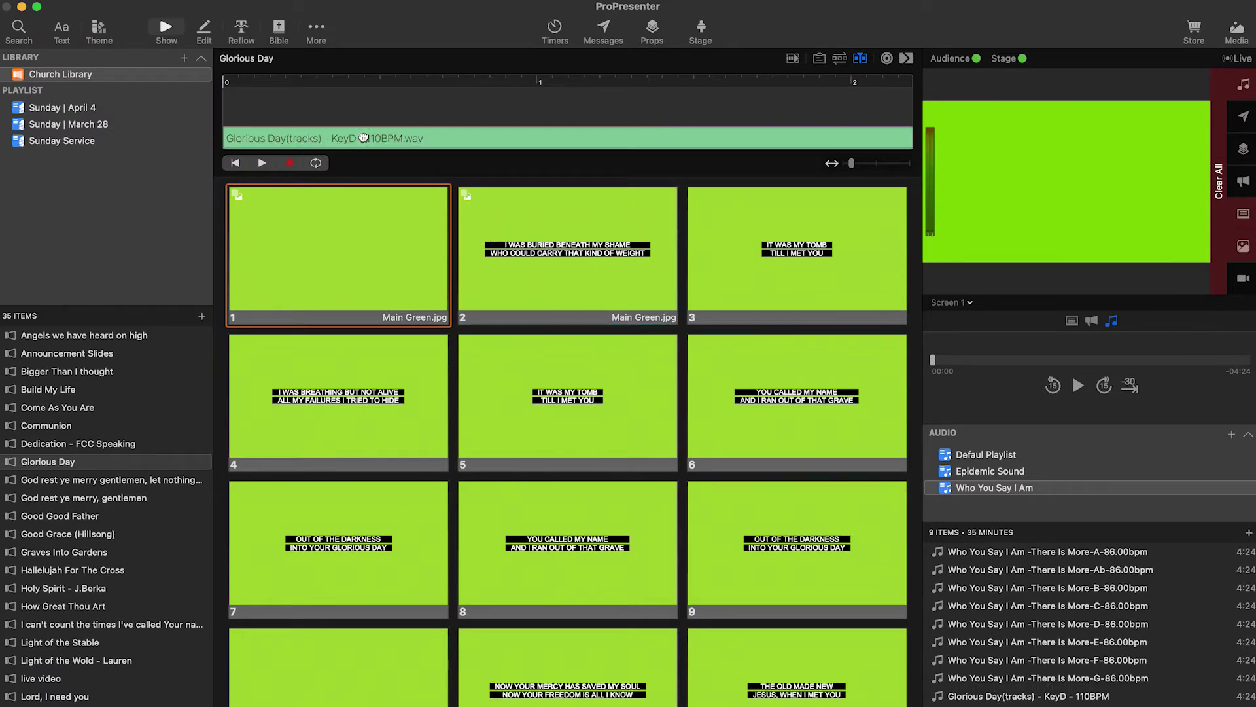
left_click(287, 163)
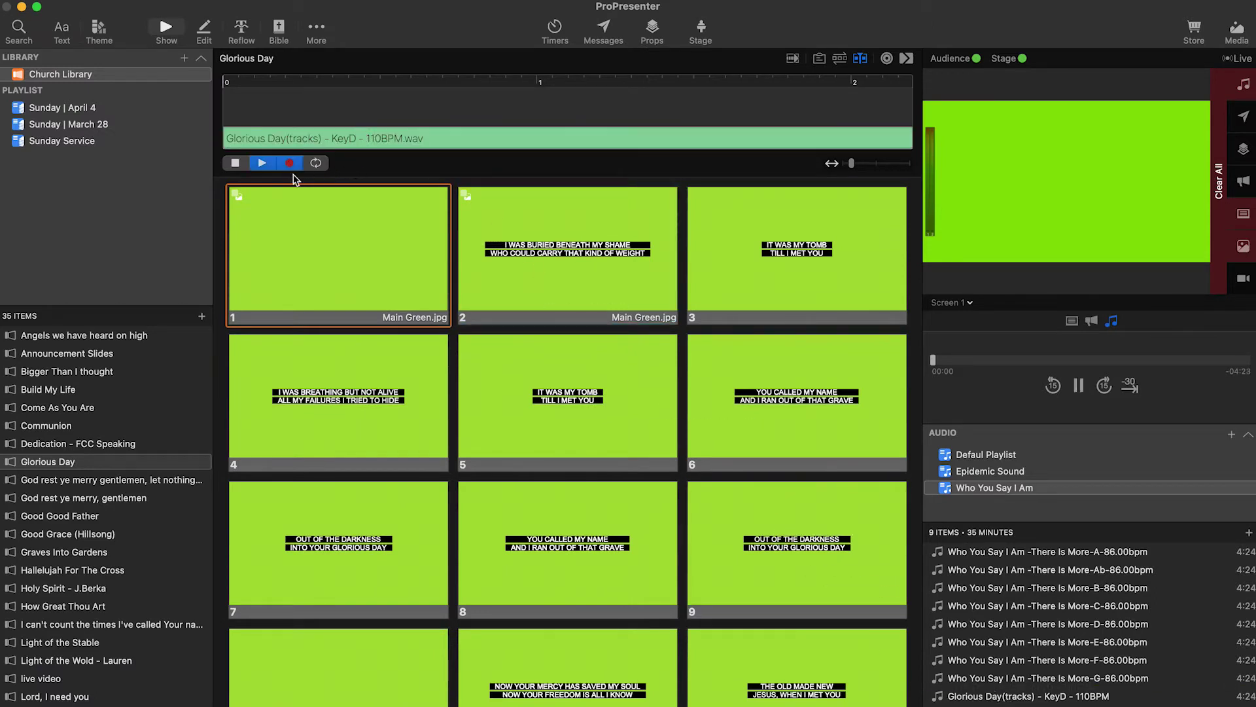
Trigger slides 1 through 7 in time with the track, then stop the recording.
left_click(313, 256)
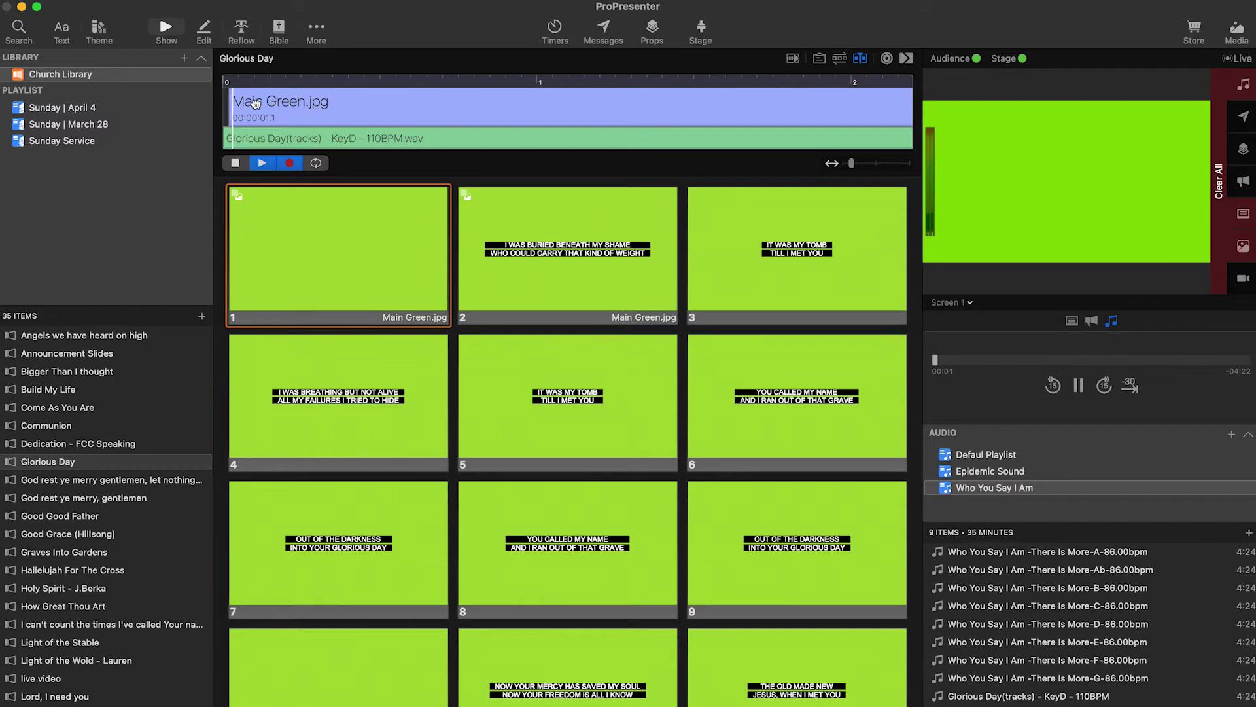
left_click(561, 272)
left_click(799, 284)
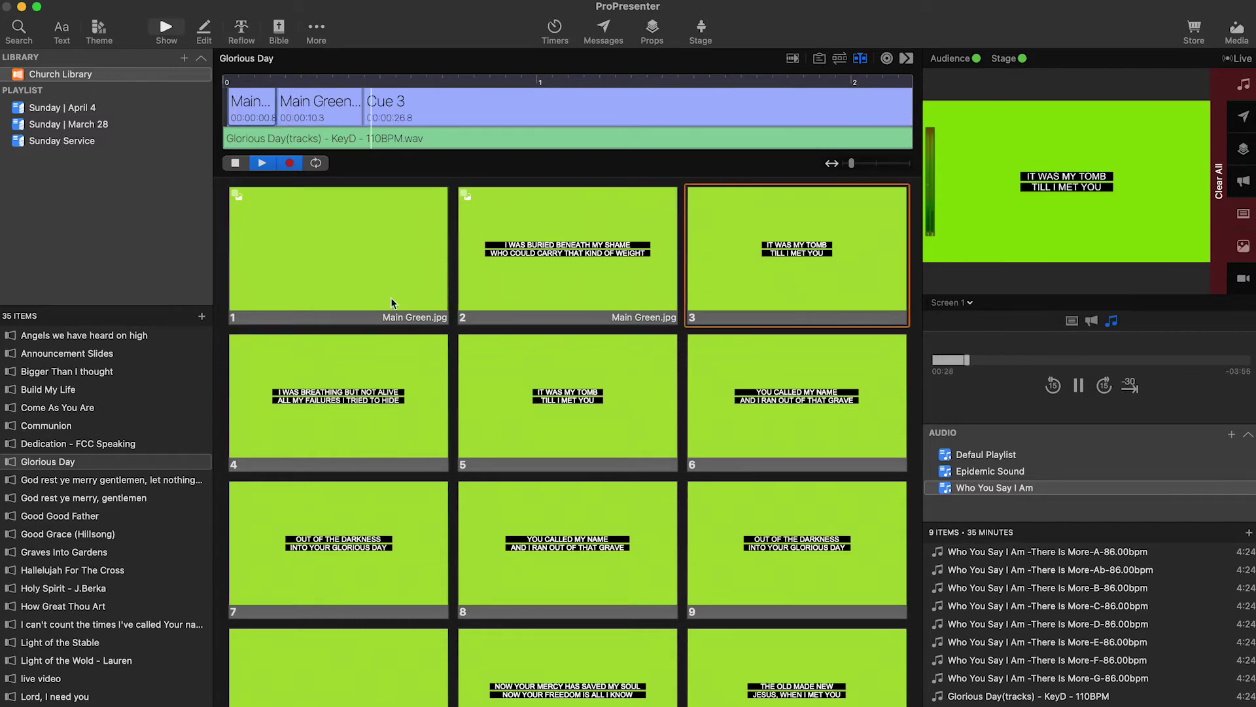
left_click(400, 347)
left_click(561, 364)
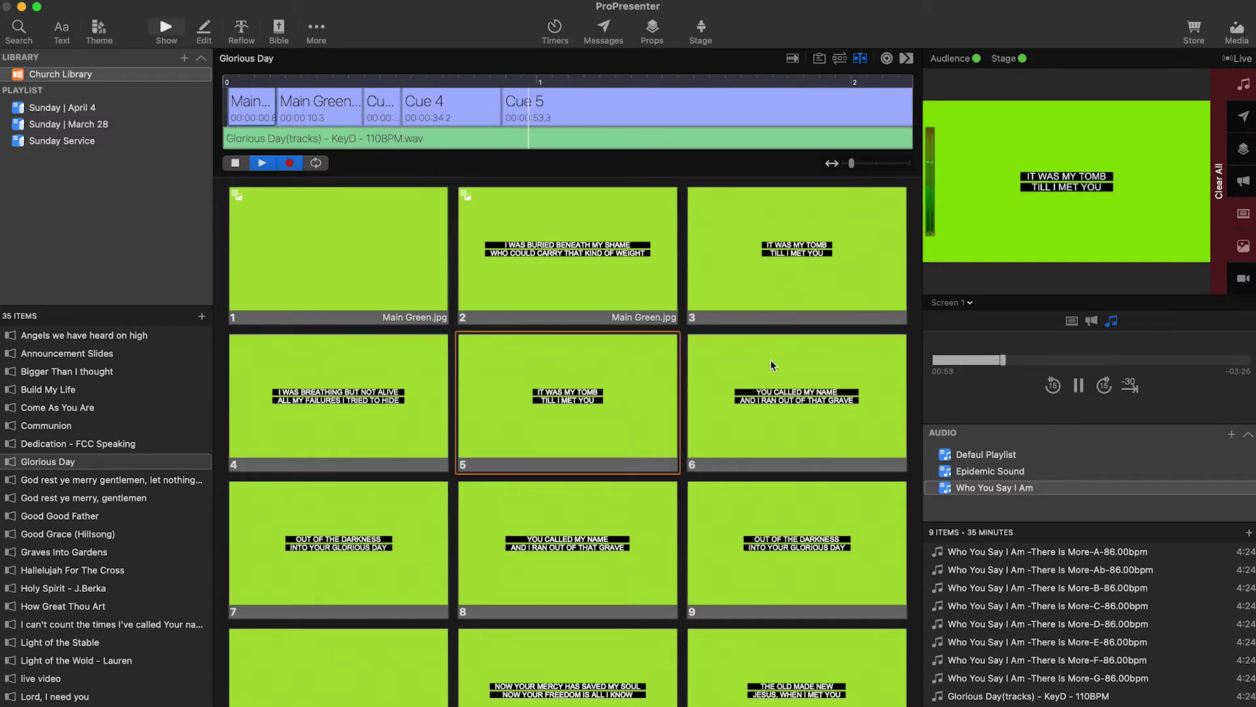
left_click(772, 366)
left_click(332, 513)
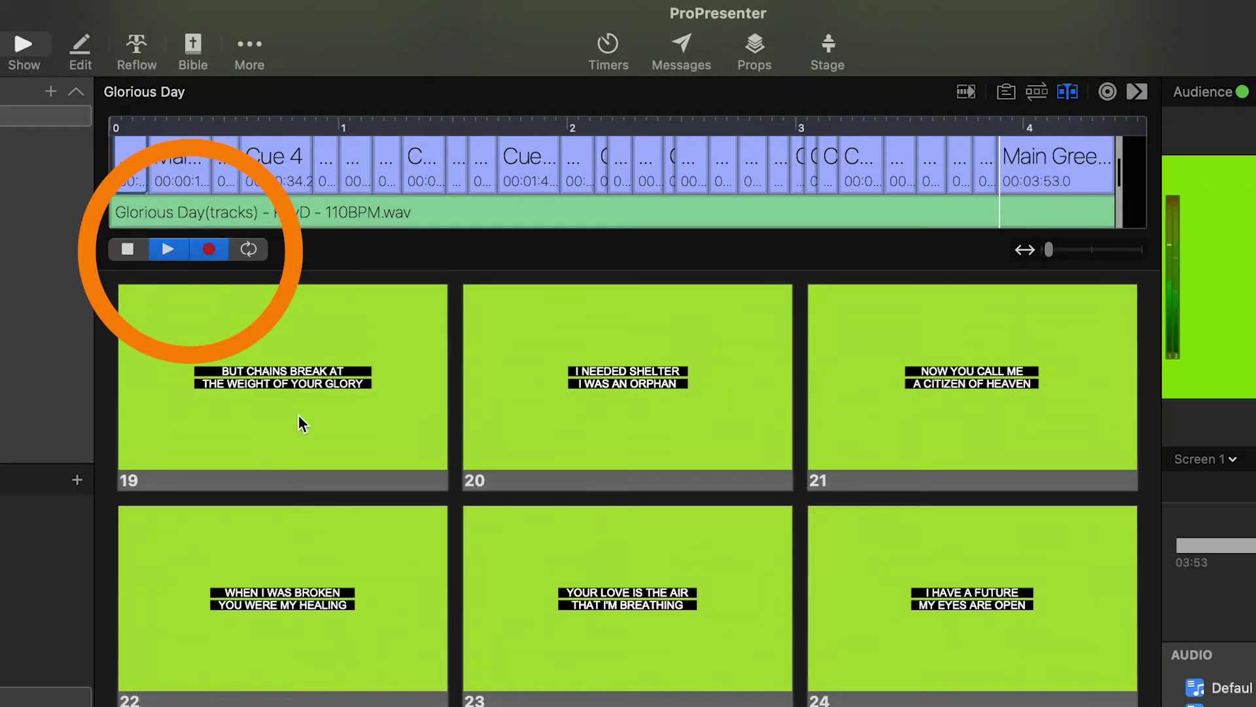
left_click(127, 249)
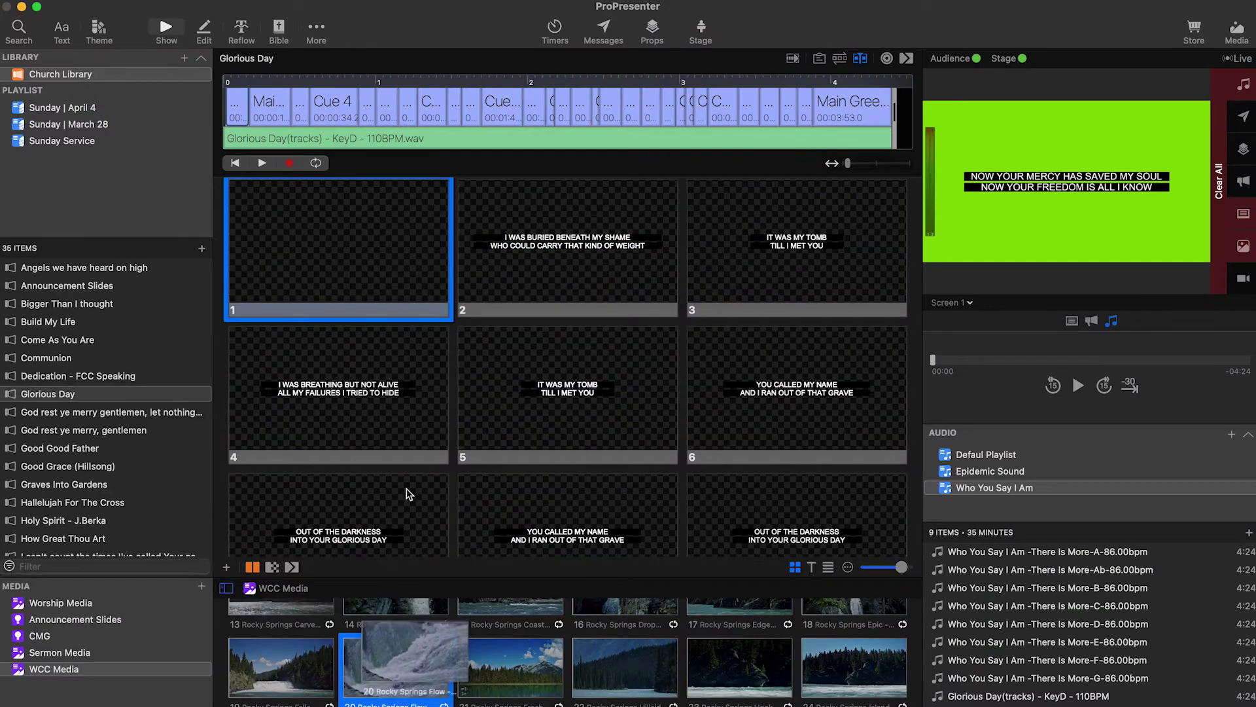
Set Rocky Springs Flow as slide 1's background, send it live and advance, then open capture settings.
left_click_drag(396, 667, 360, 284)
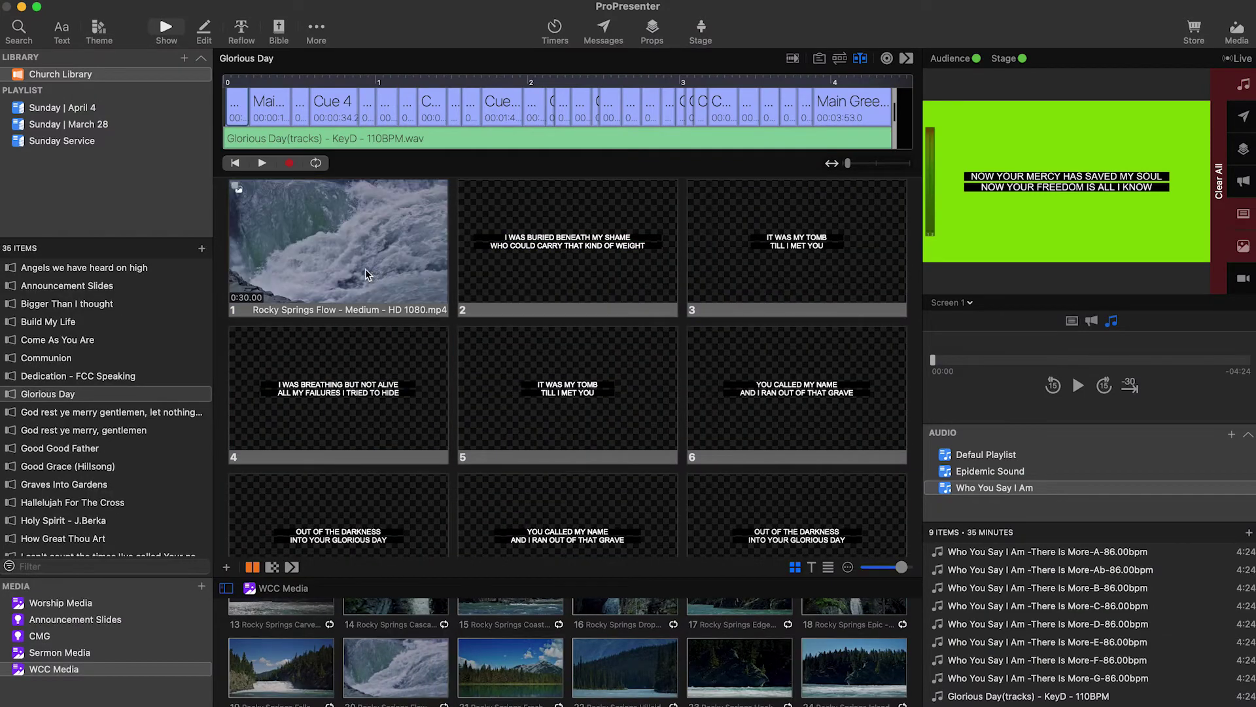
left_click(381, 267)
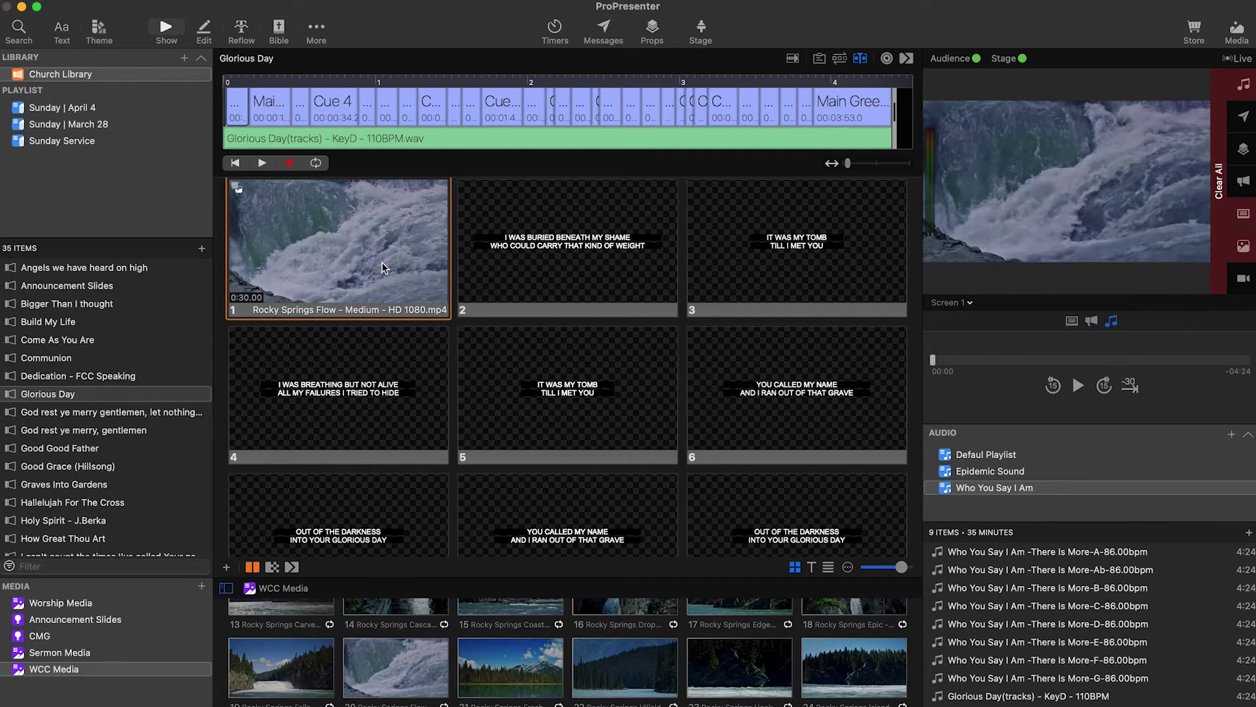
key("Right")
key("Right")
key("Right")
key("Right")
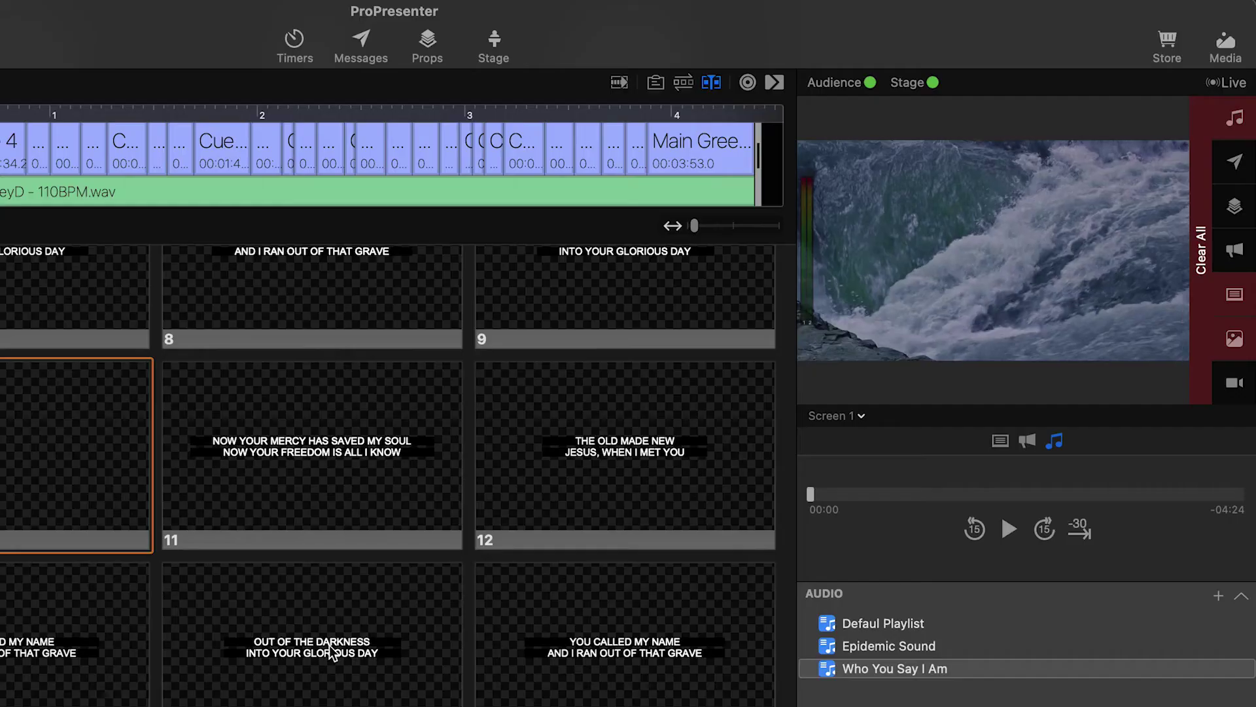
left_click(1231, 83)
left_click(1158, 143)
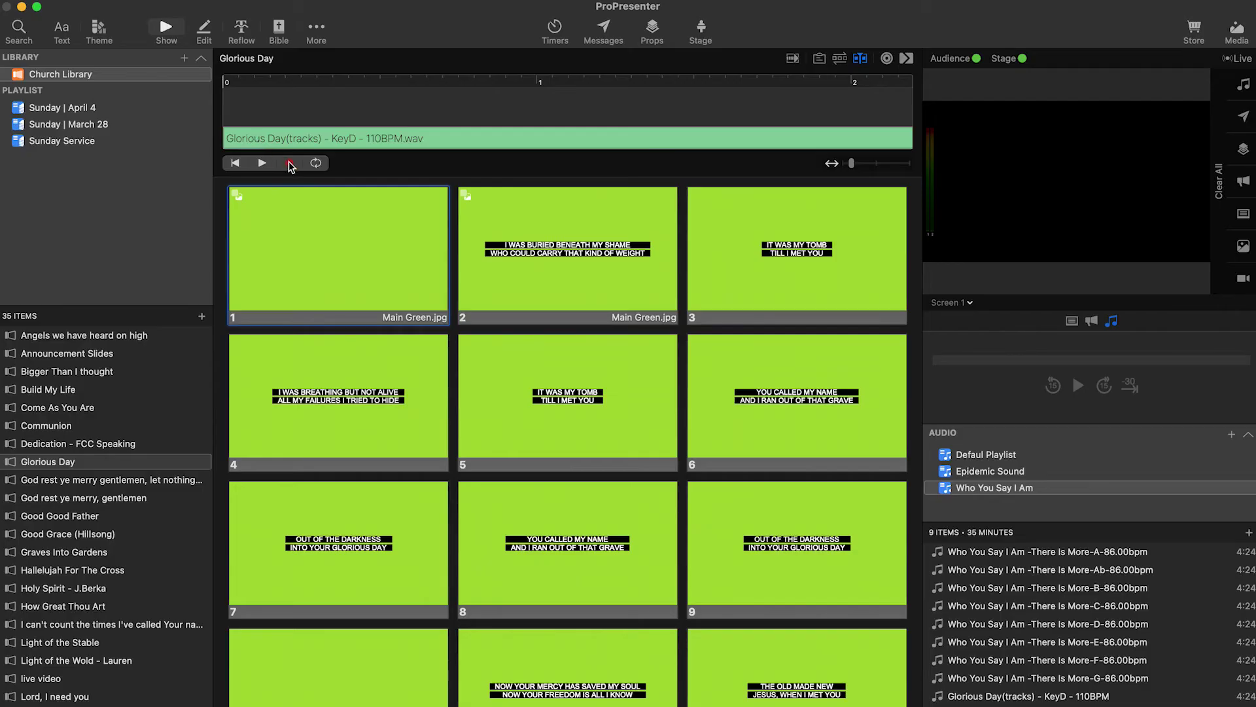
Start a new timeline recording and capture cues for slides 1 and 2 with the music.
left_click(290, 164)
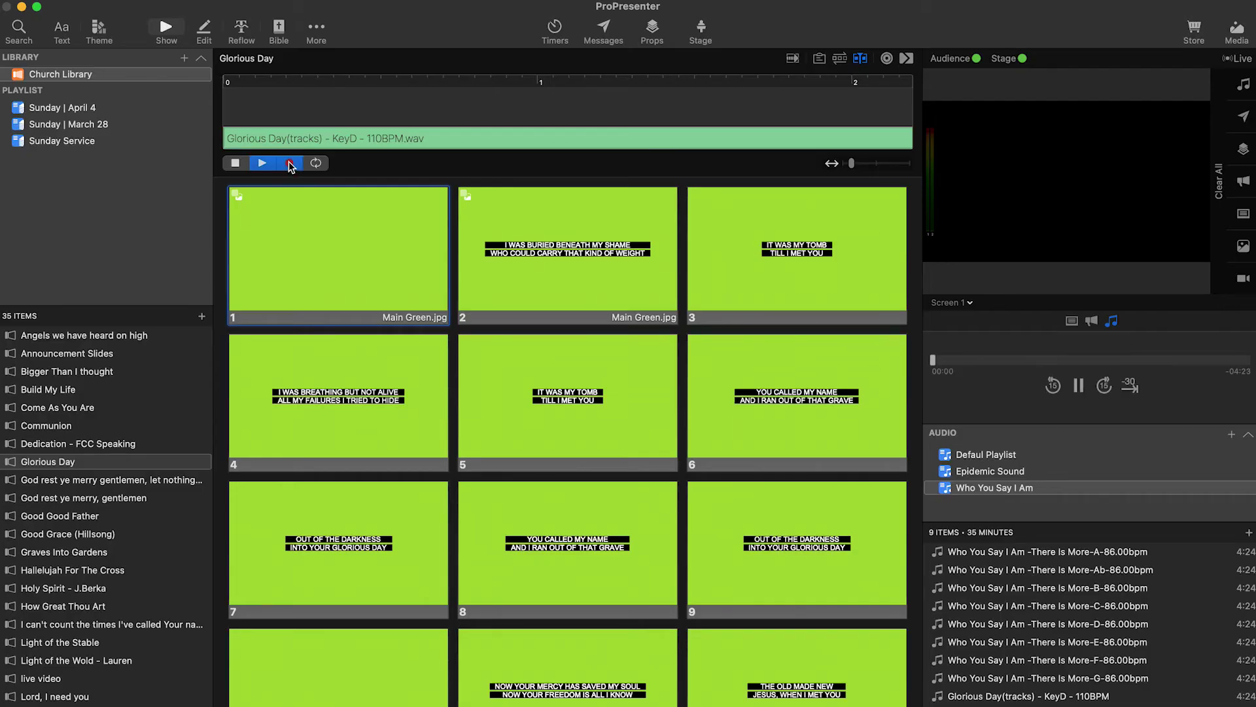
left_click(293, 255)
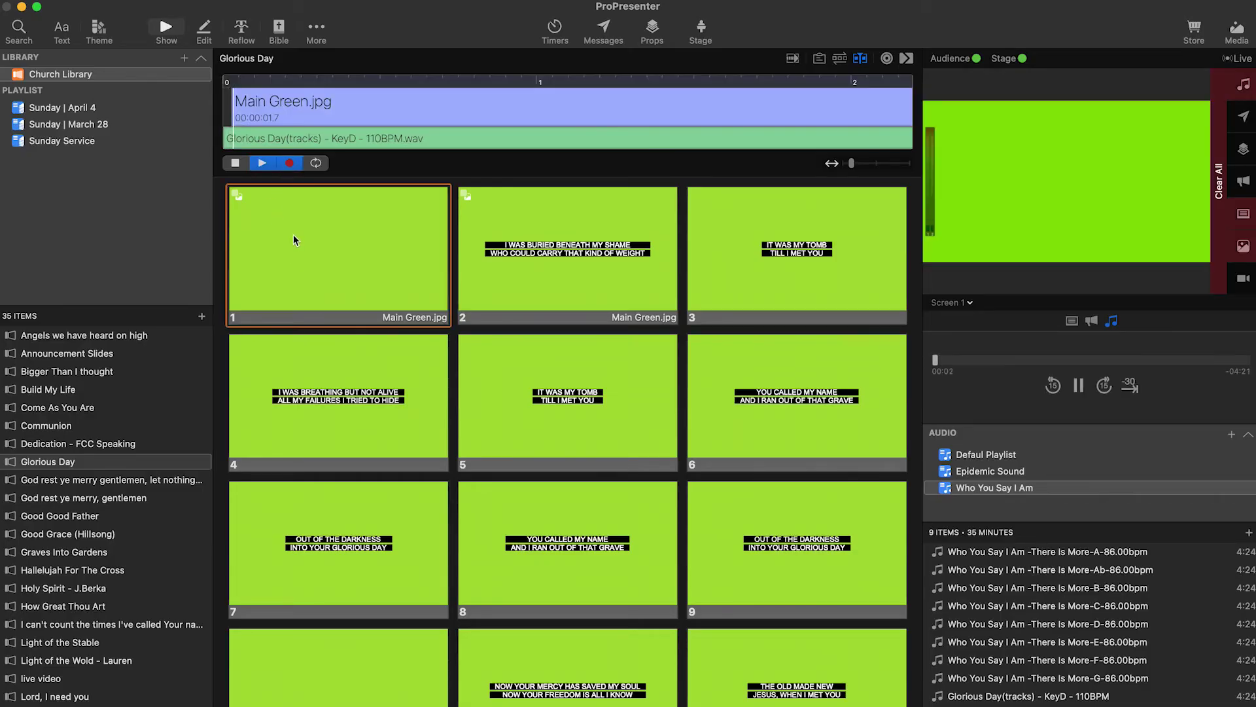
left_click(559, 277)
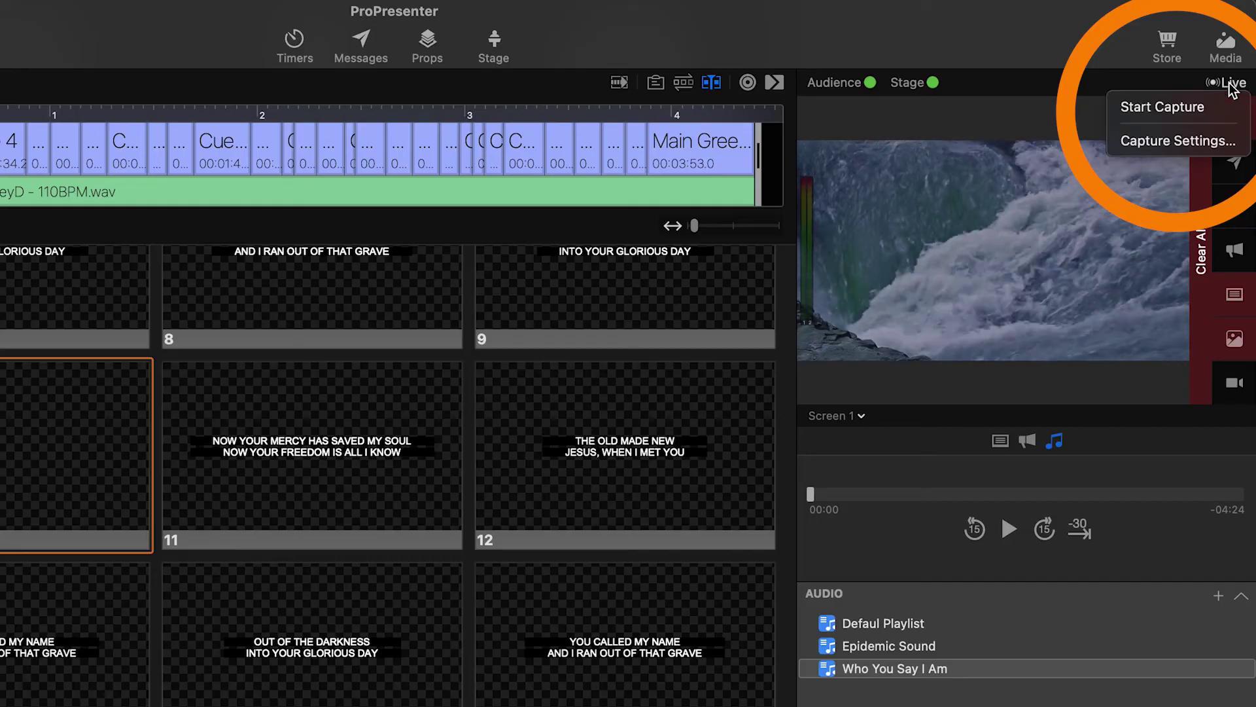
Set capture to record Screen 1 to Disk as H.264, 1920 x 1080, 60 fps.
left_click(1158, 140)
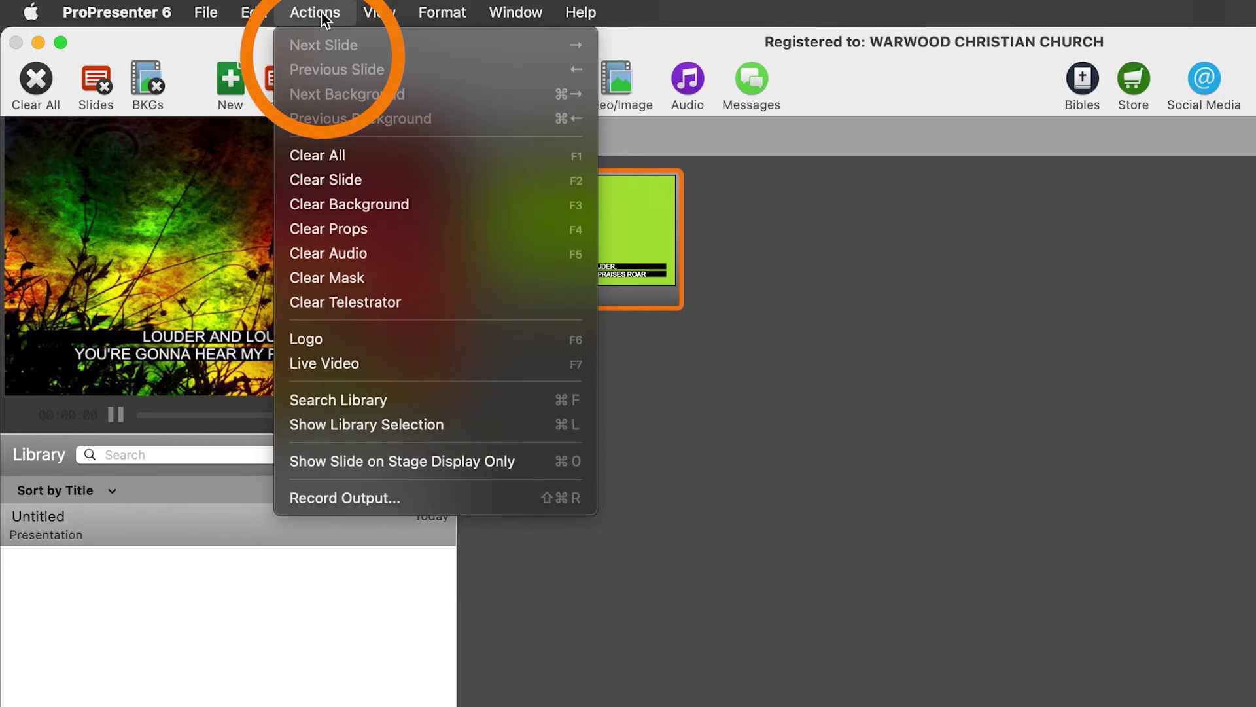
left_click(381, 498)
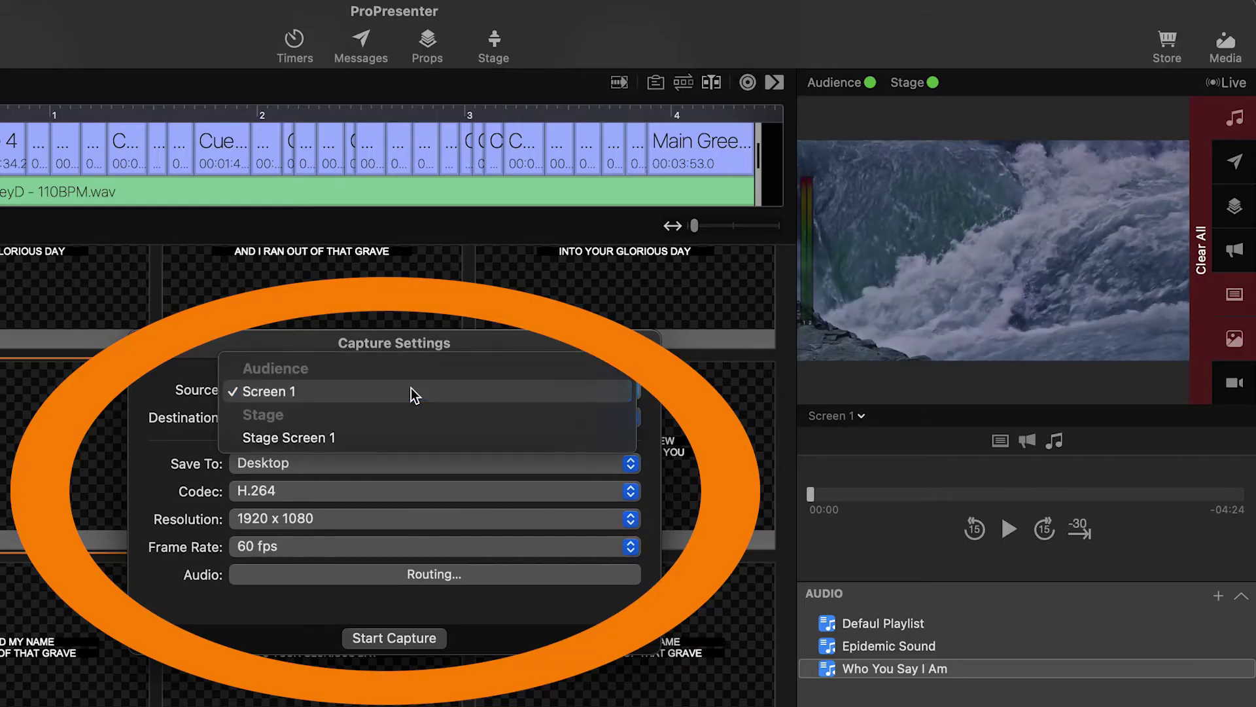
left_click(411, 391)
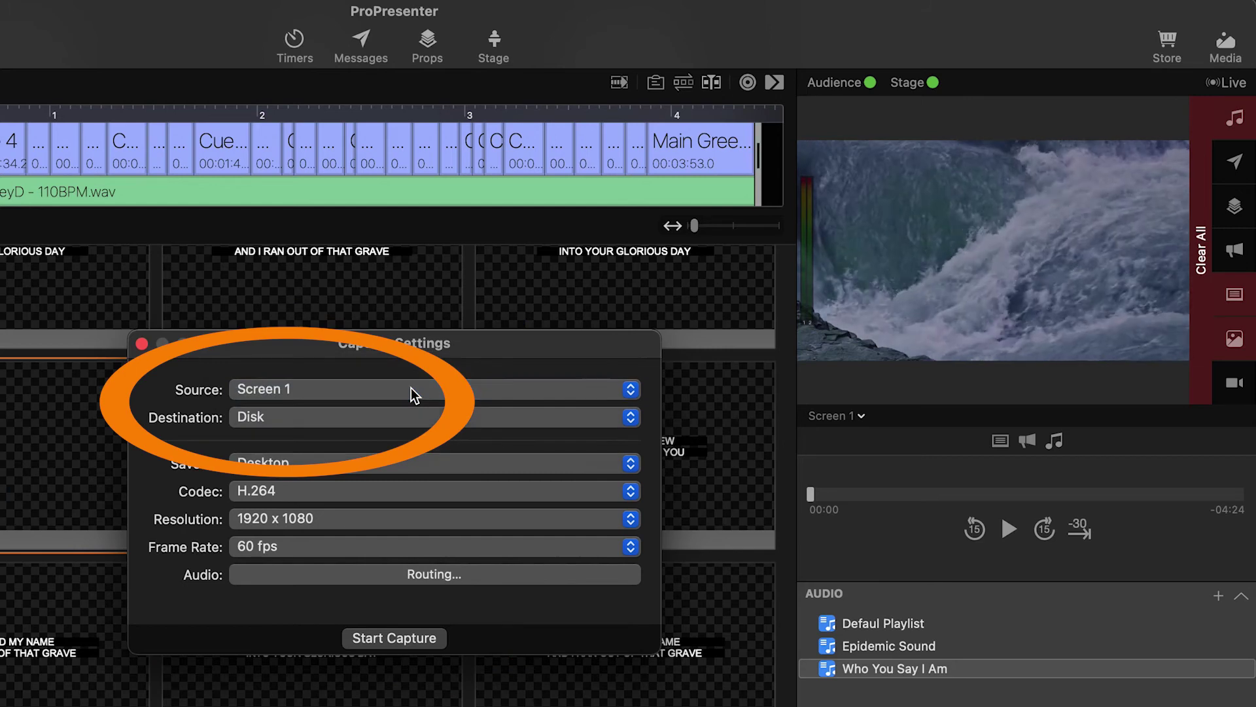
left_click(283, 491)
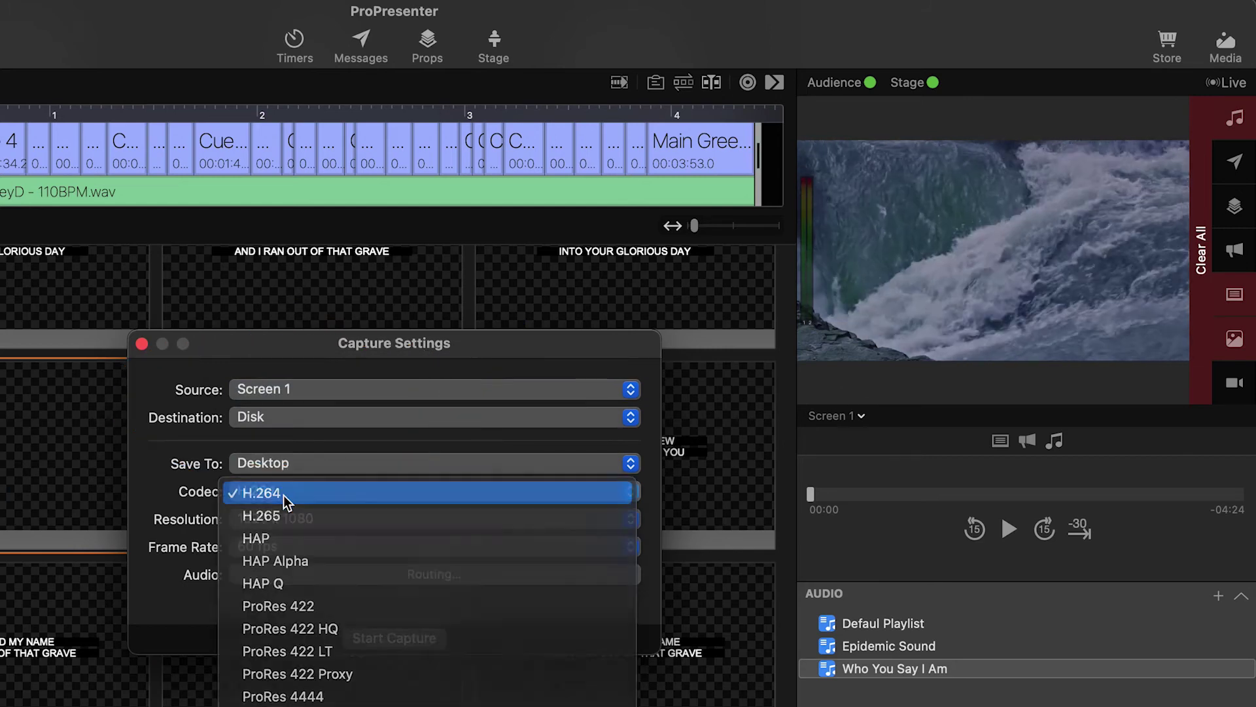
left_click(283, 491)
left_click(286, 524)
left_click(288, 525)
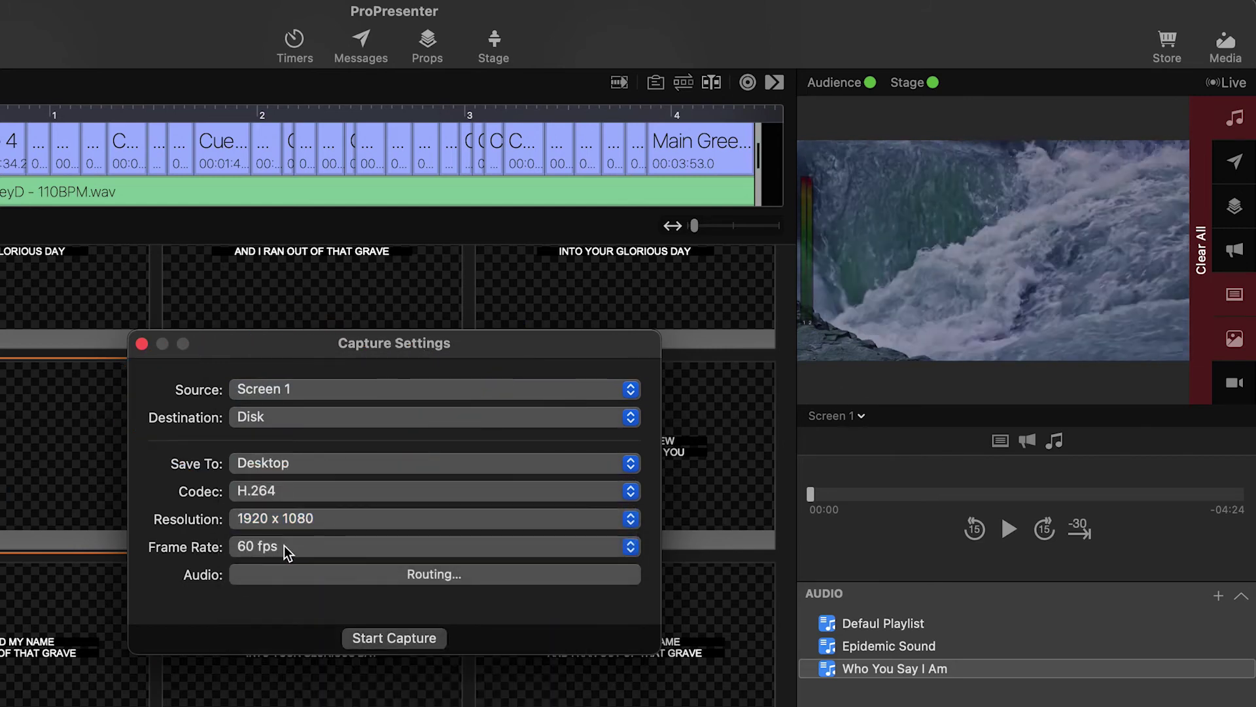